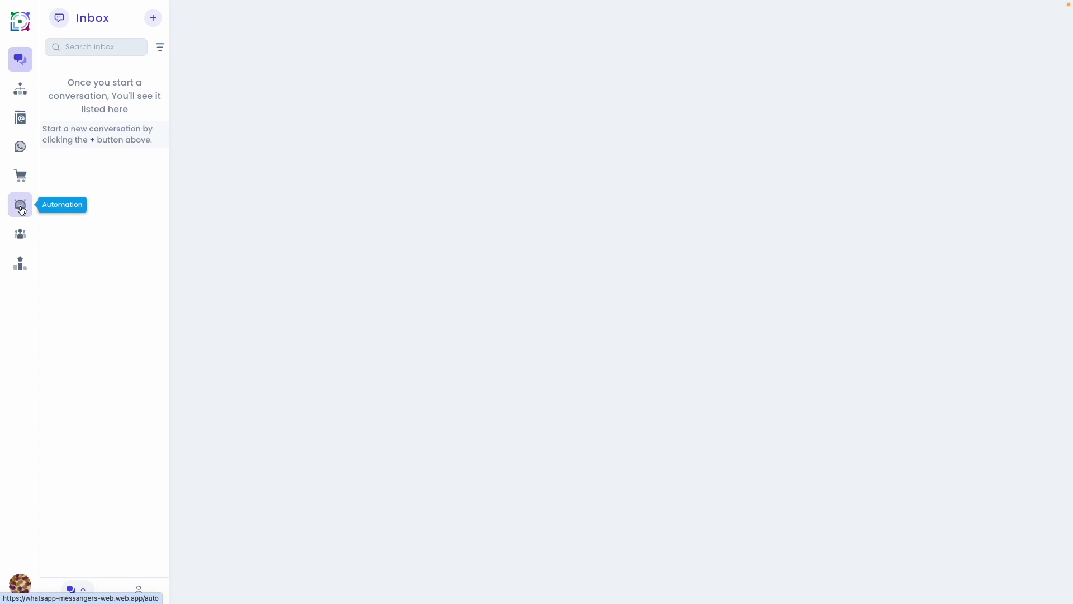
# - Create a new broadcast in Automation and select the Master checkup bot as its WhatsApp bot
pyautogui.click(22, 211)
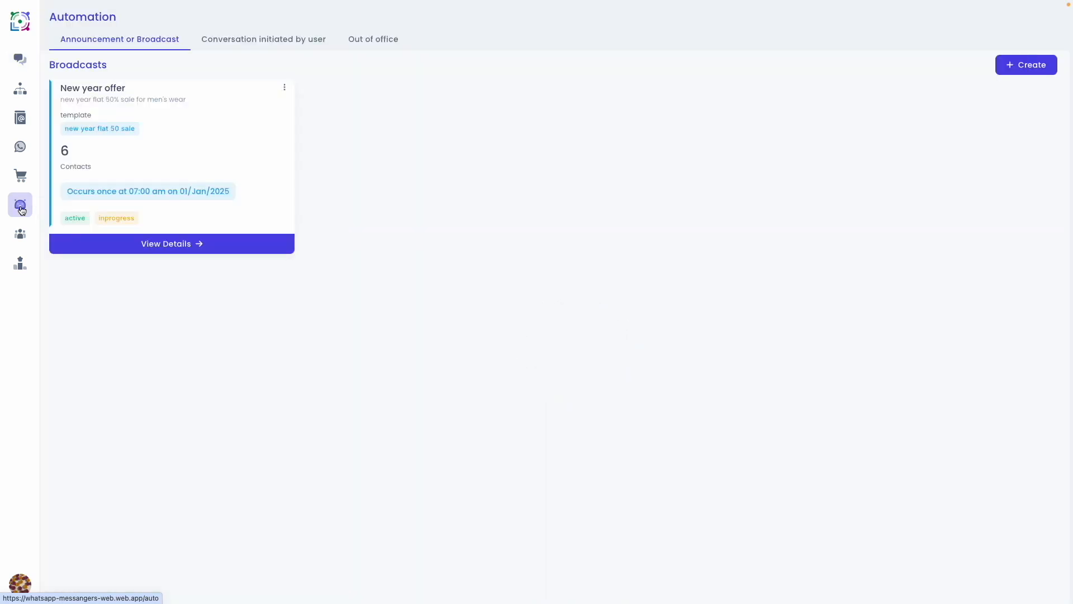
pyautogui.click(1018, 65)
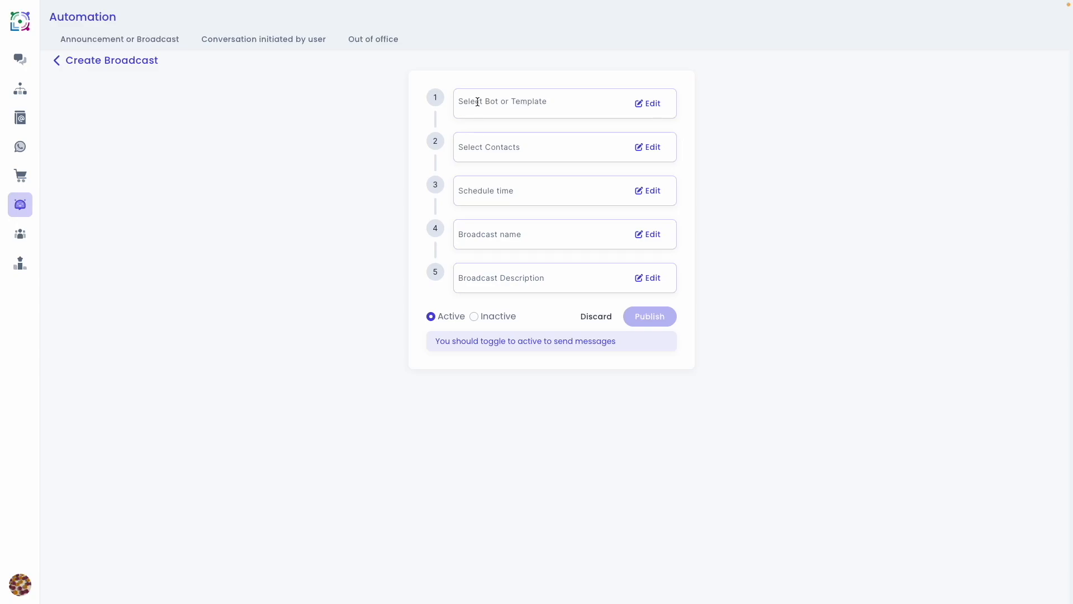
pyautogui.click(645, 107)
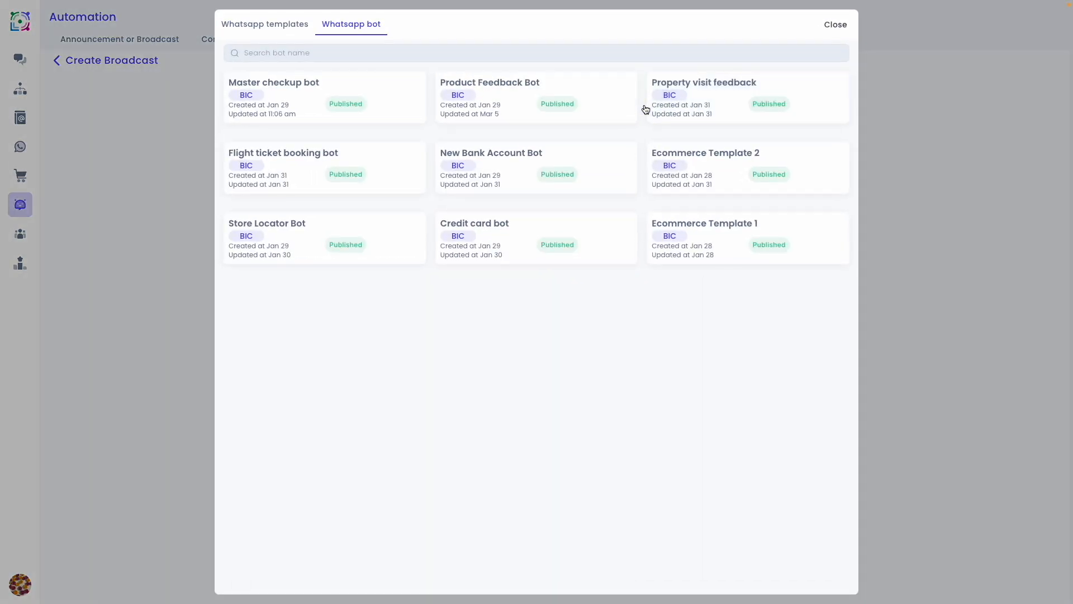
pyautogui.moveTo(333, 260)
pyautogui.click(274, 28)
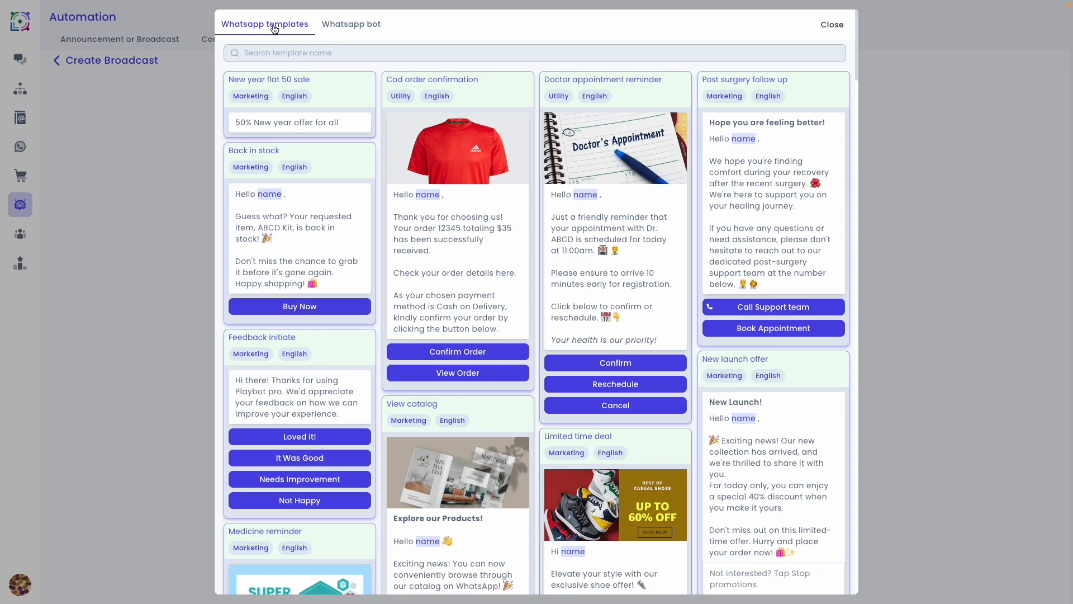
pyautogui.click(344, 32)
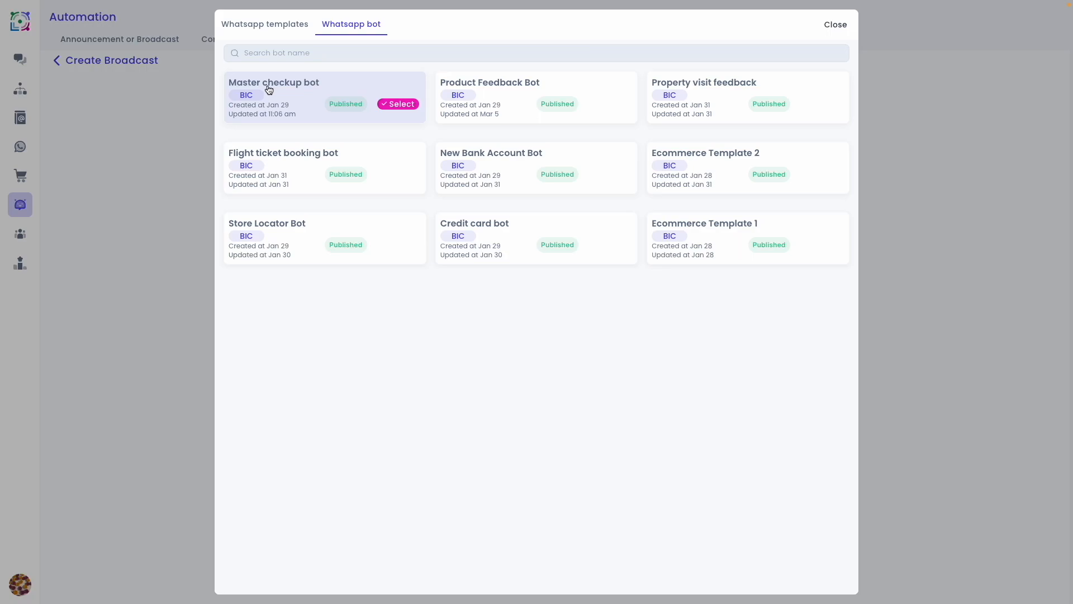
pyautogui.click(402, 105)
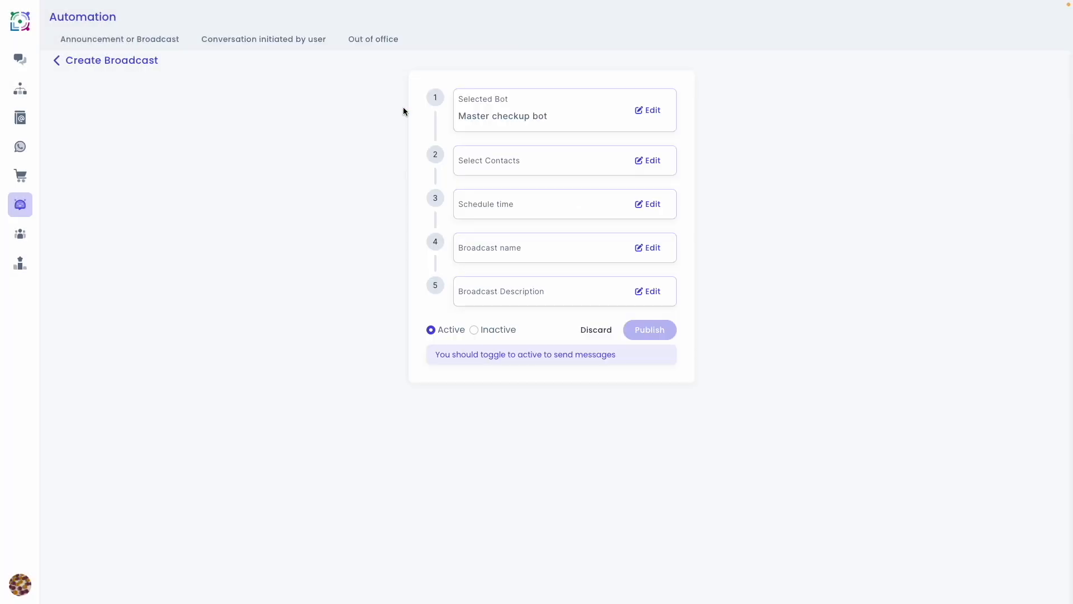
# - Open the broadcast's contact selection and examine the contact filter's All Contacts, Marketting and Others categories, including the new lead tag
pyautogui.click(665, 161)
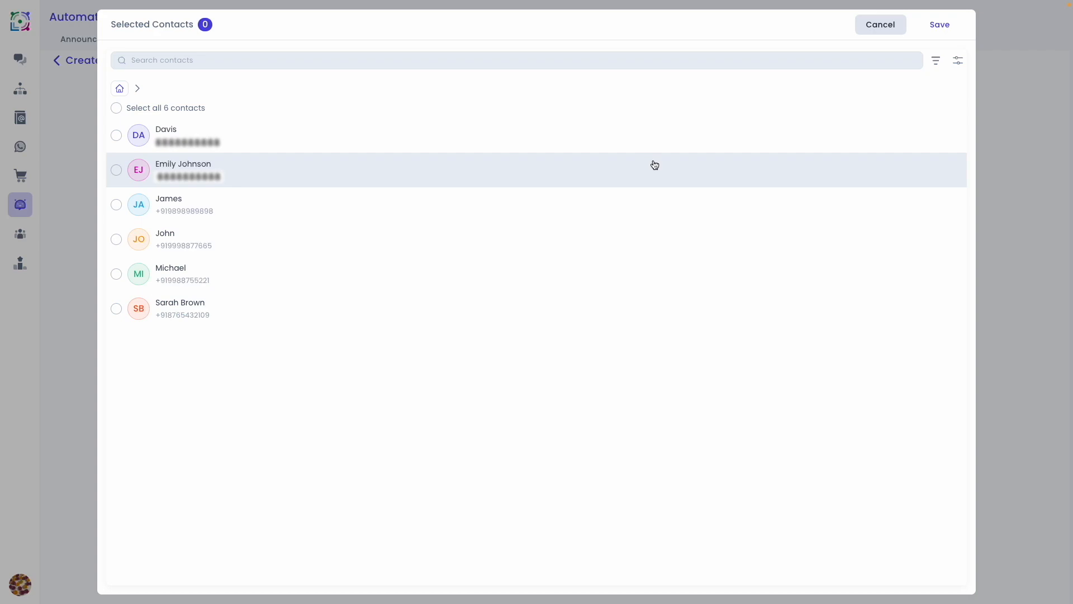
pyautogui.click(959, 62)
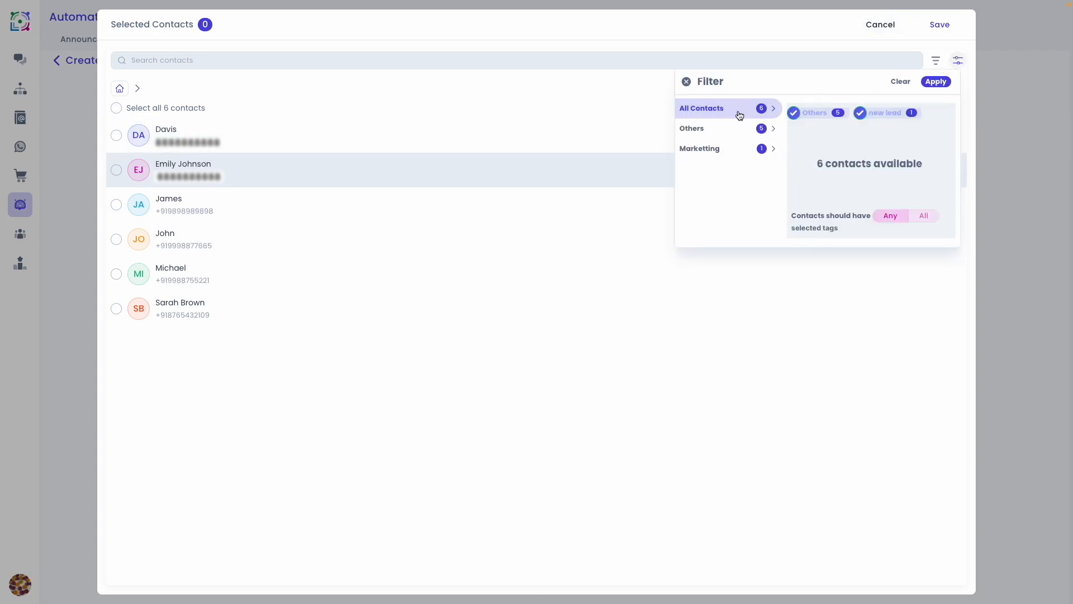
pyautogui.click(861, 114)
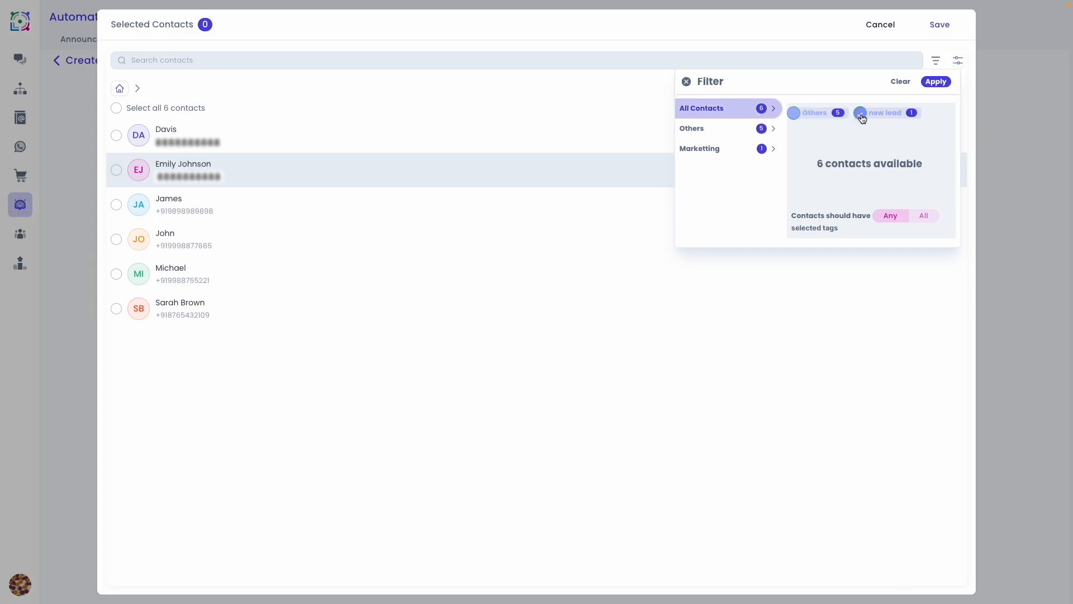
pyautogui.click(861, 115)
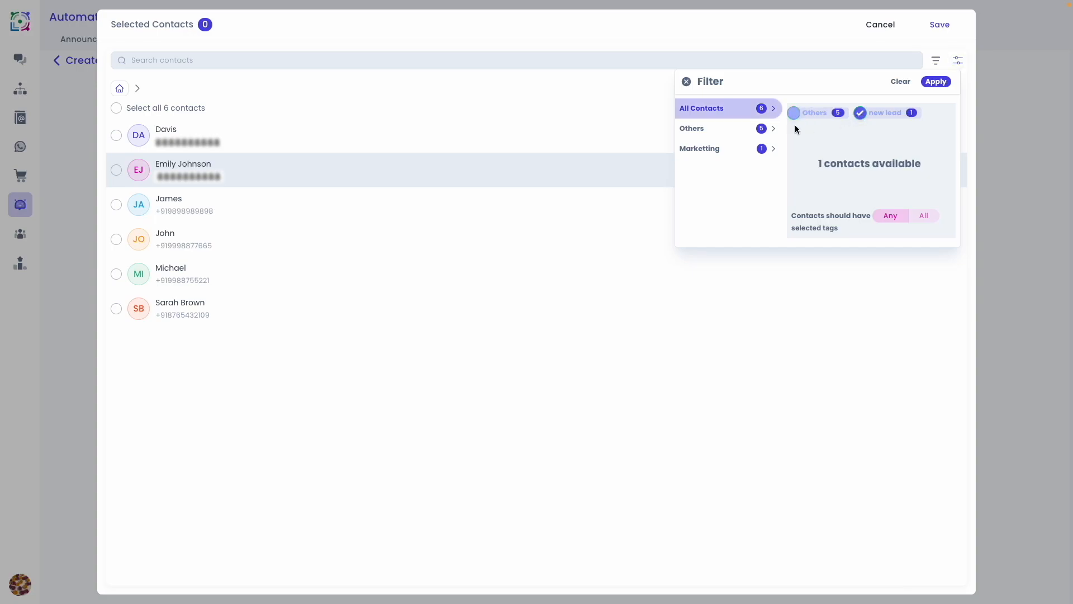
pyautogui.click(720, 149)
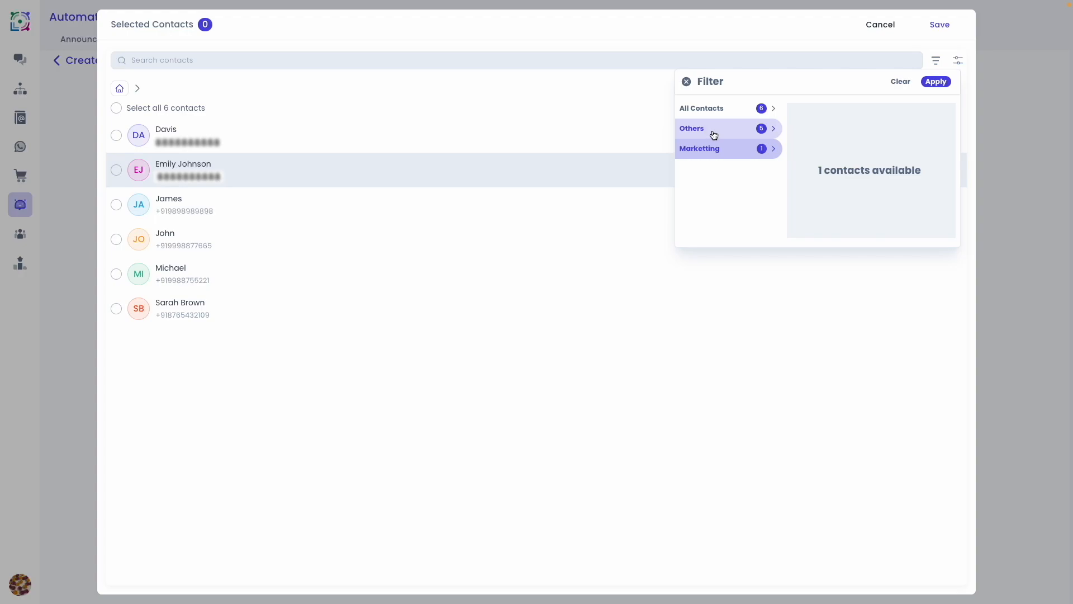
pyautogui.click(714, 135)
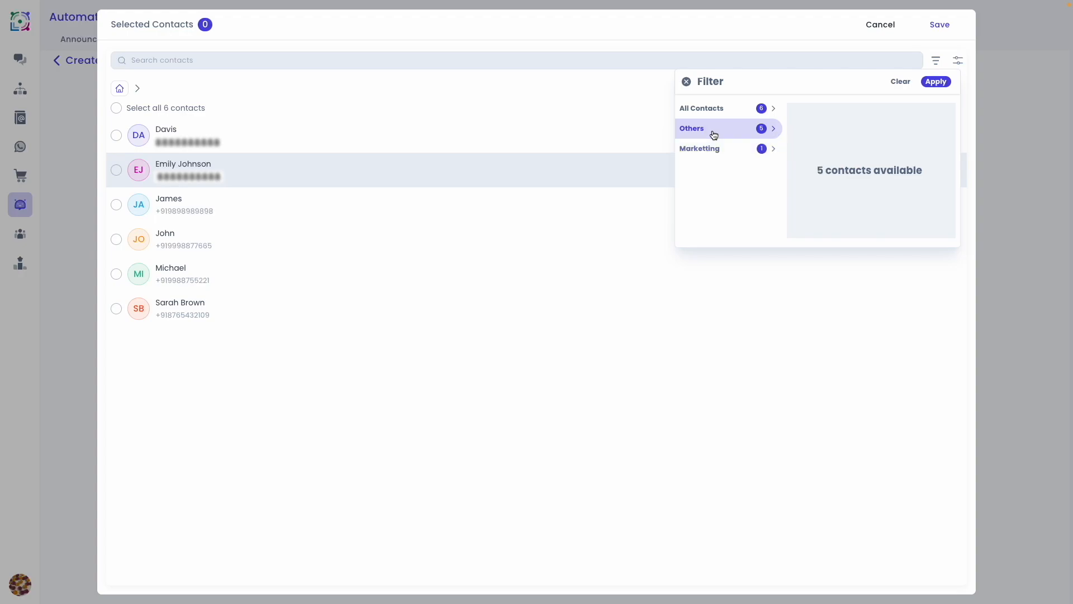
pyautogui.click(958, 60)
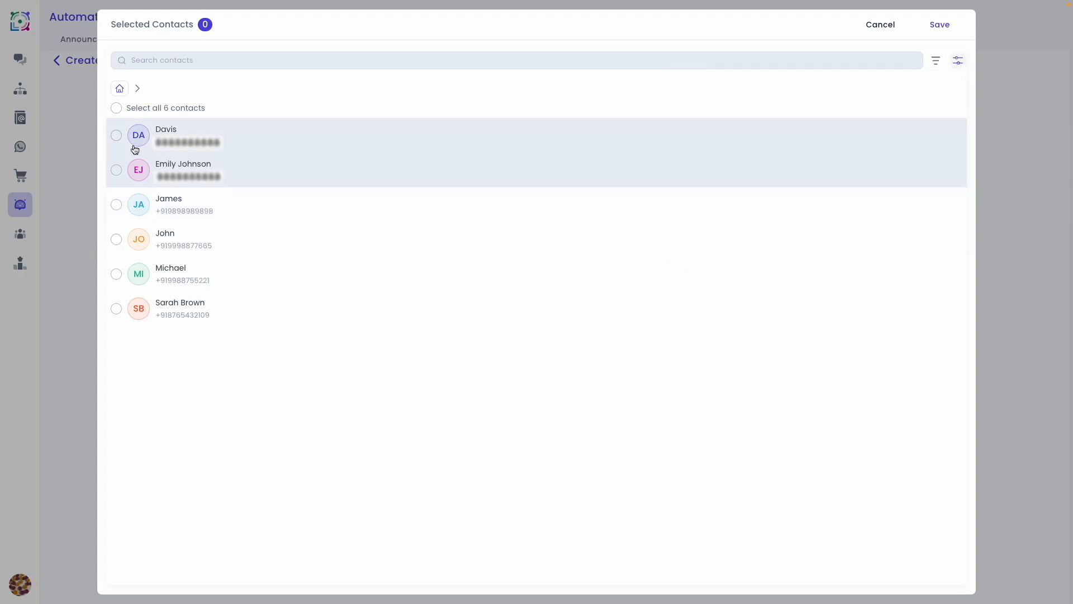
# - Select the first two contacts in the list as recipients and save the selection
pyautogui.click(116, 136)
pyautogui.click(118, 170)
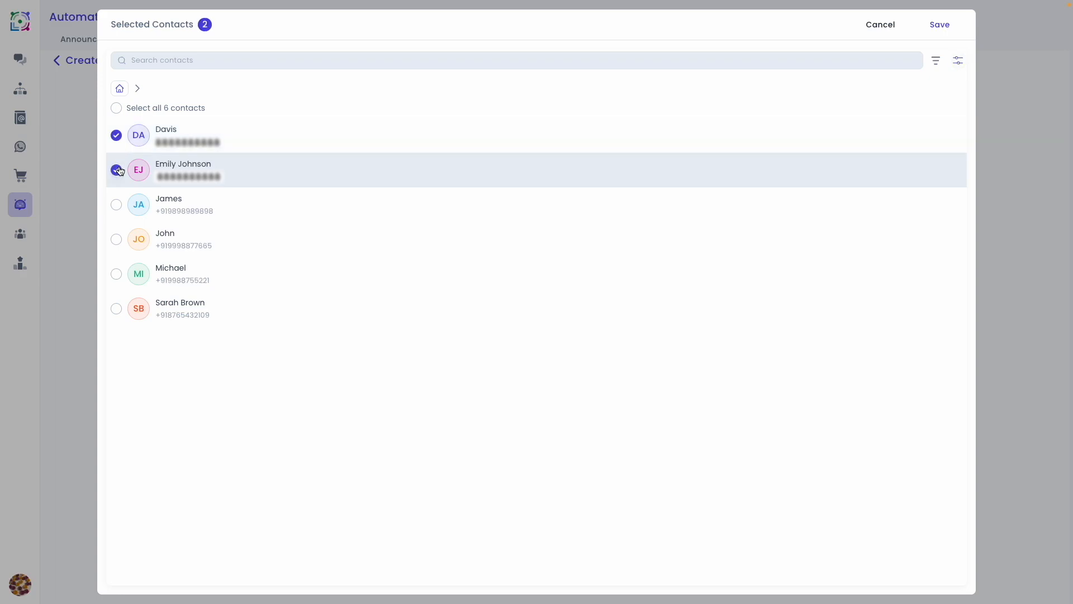
pyautogui.click(938, 26)
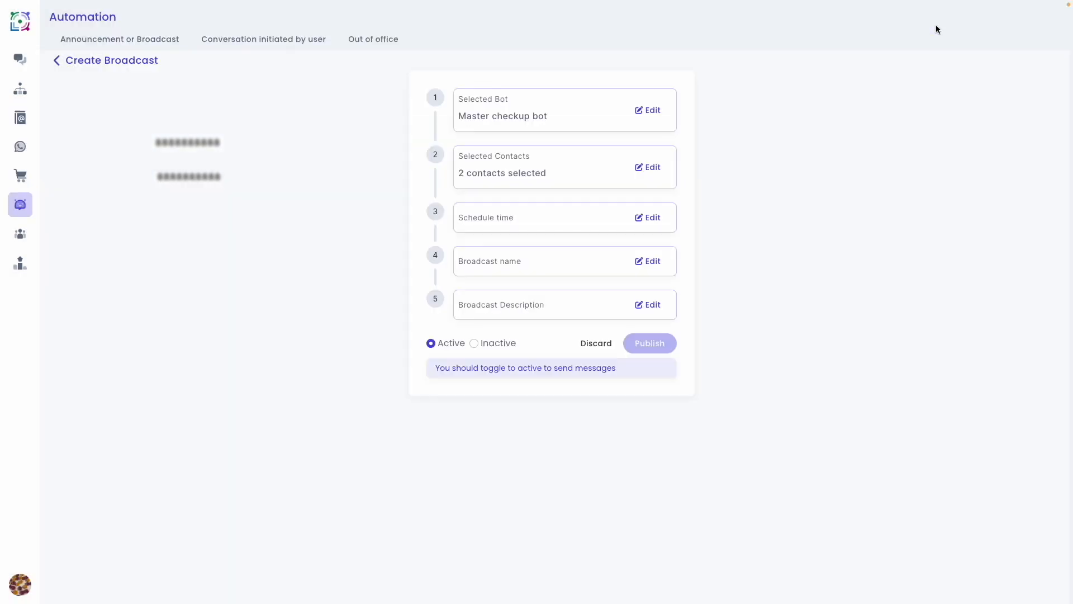
# - Edit the schedule time and choose Schedule instead of Send now, checking the date and time choices
pyautogui.click(657, 219)
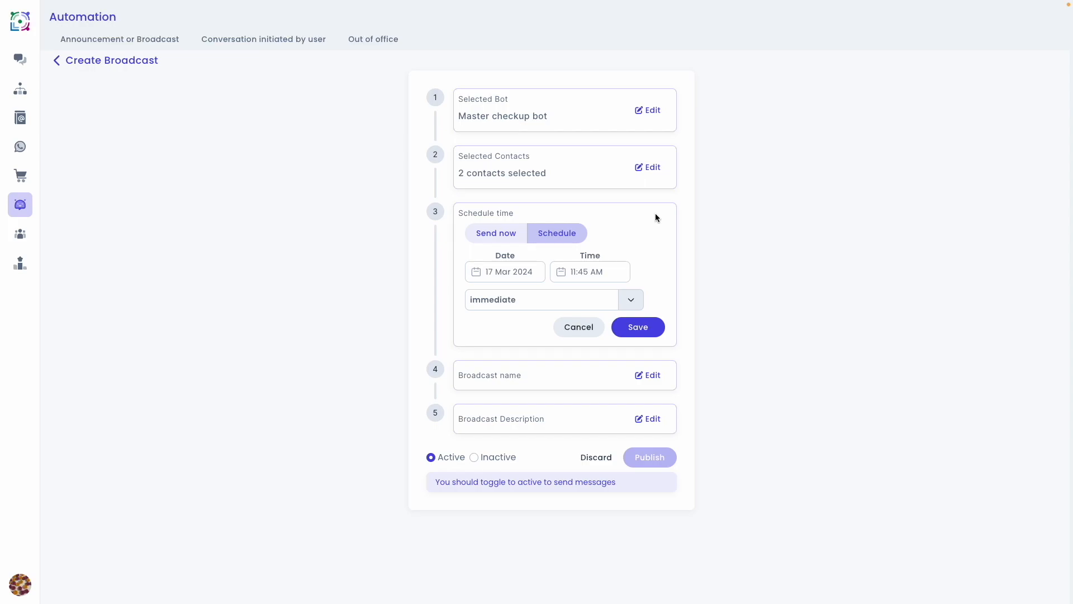
pyautogui.click(500, 235)
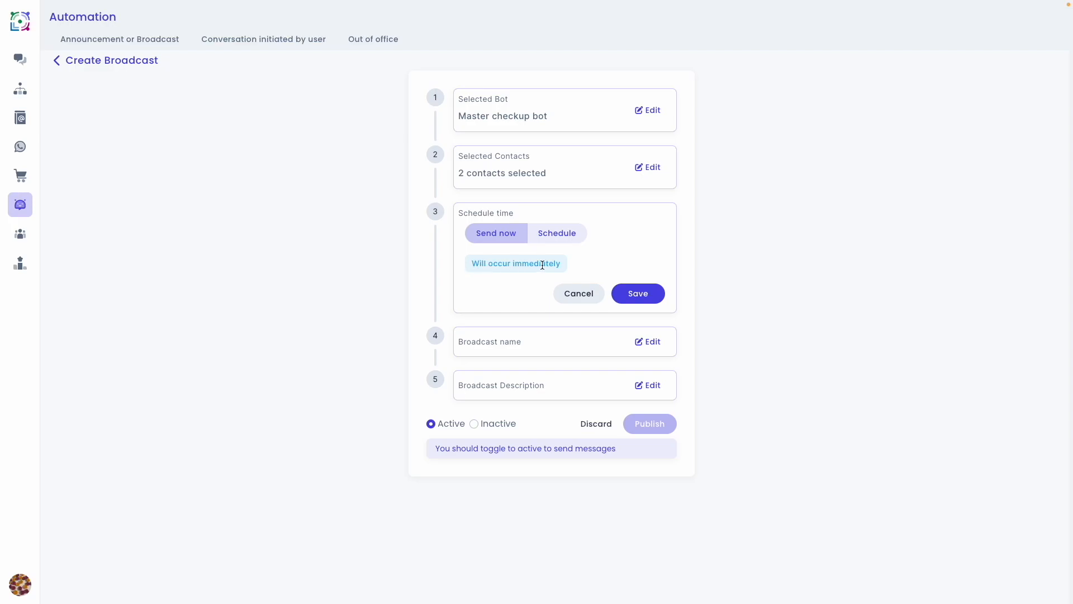
pyautogui.click(553, 237)
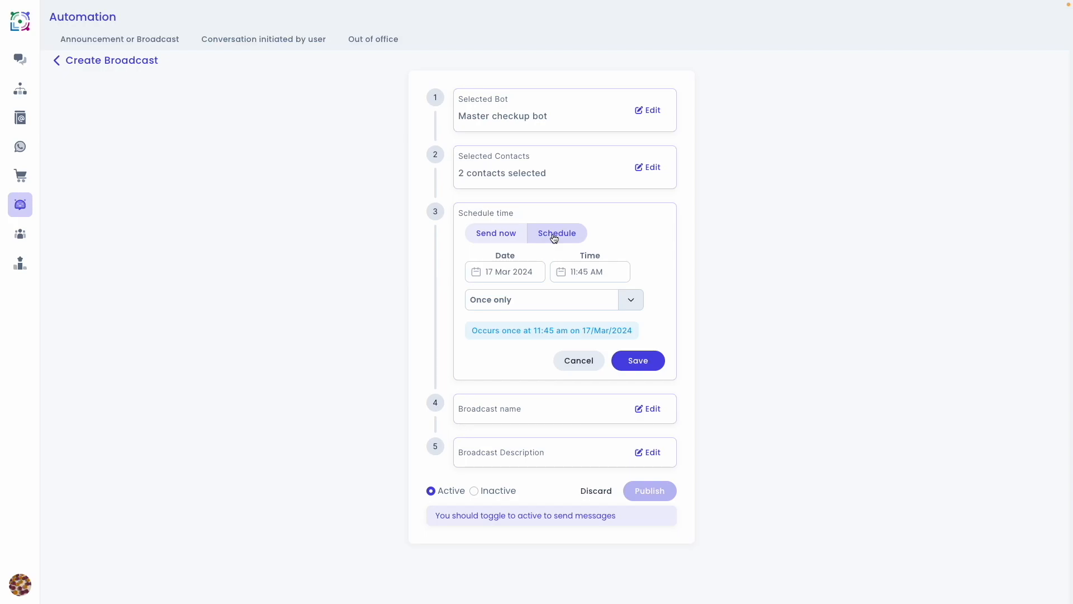
pyautogui.click(538, 272)
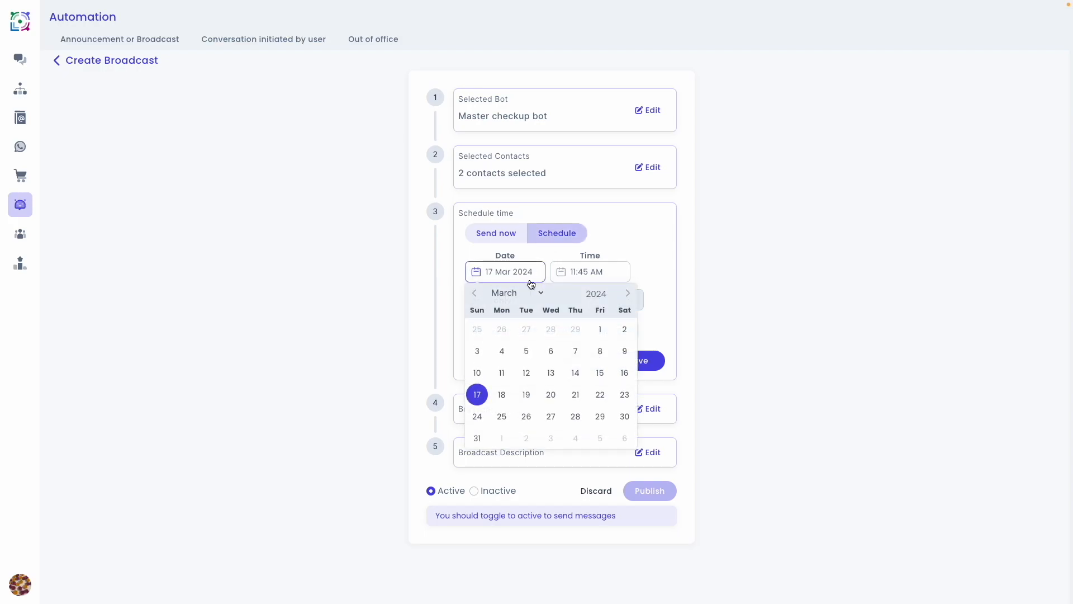
pyautogui.click(580, 274)
pyautogui.click(542, 285)
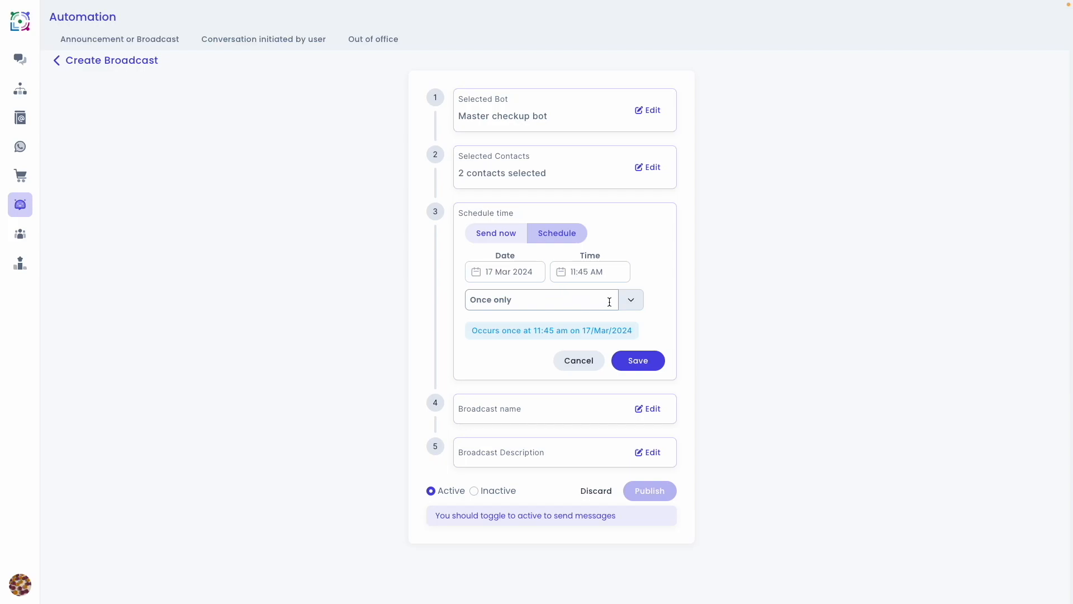
# - Set the scheduled broadcast's recurrence to Monthly
pyautogui.click(631, 300)
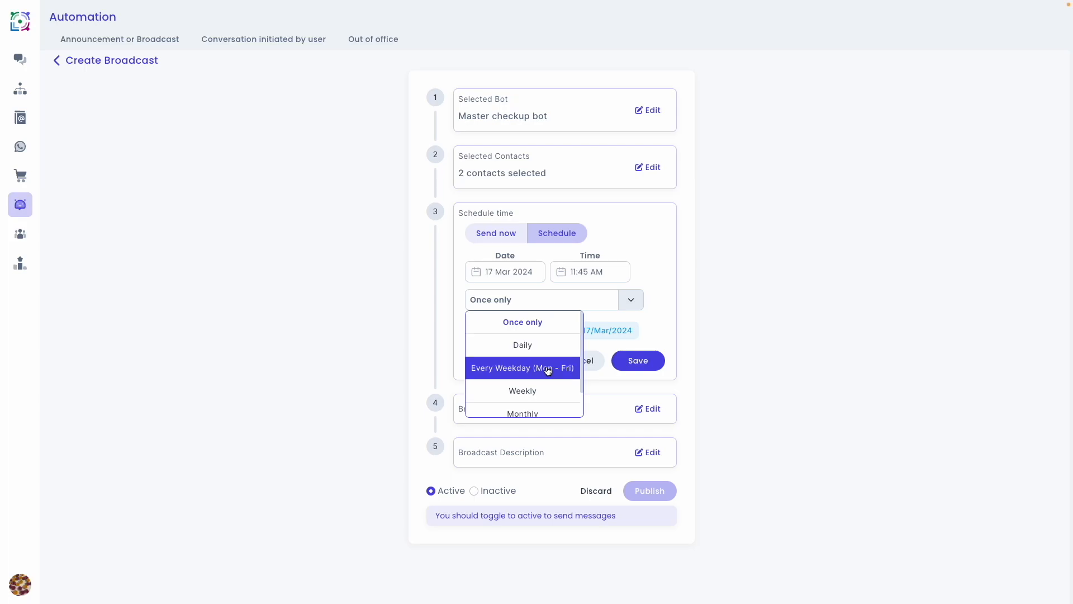
pyautogui.scroll(-1, 542, 388)
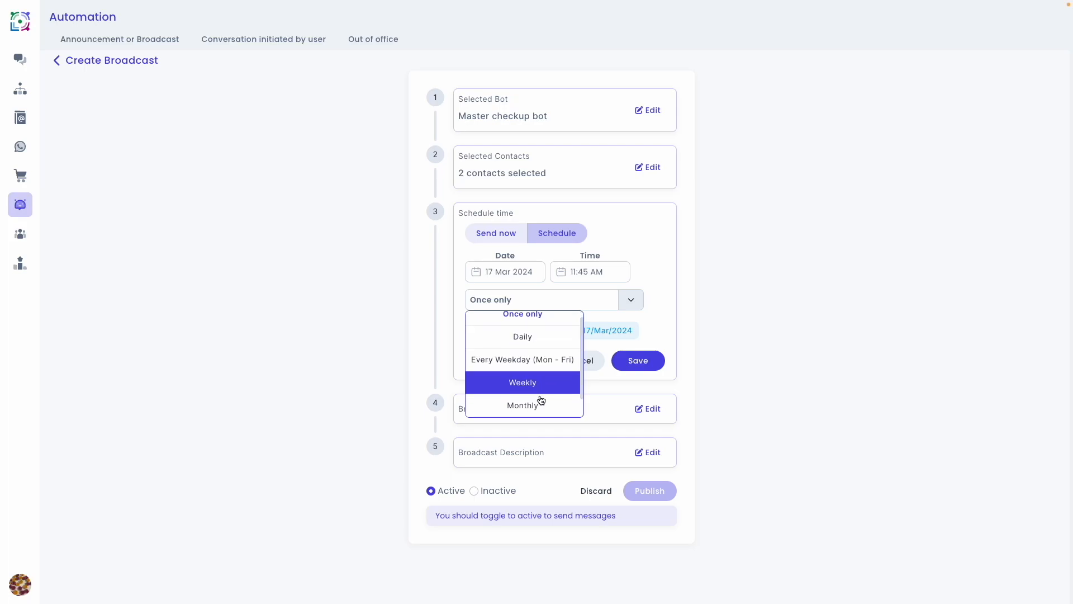
pyautogui.scroll(-1, 542, 407)
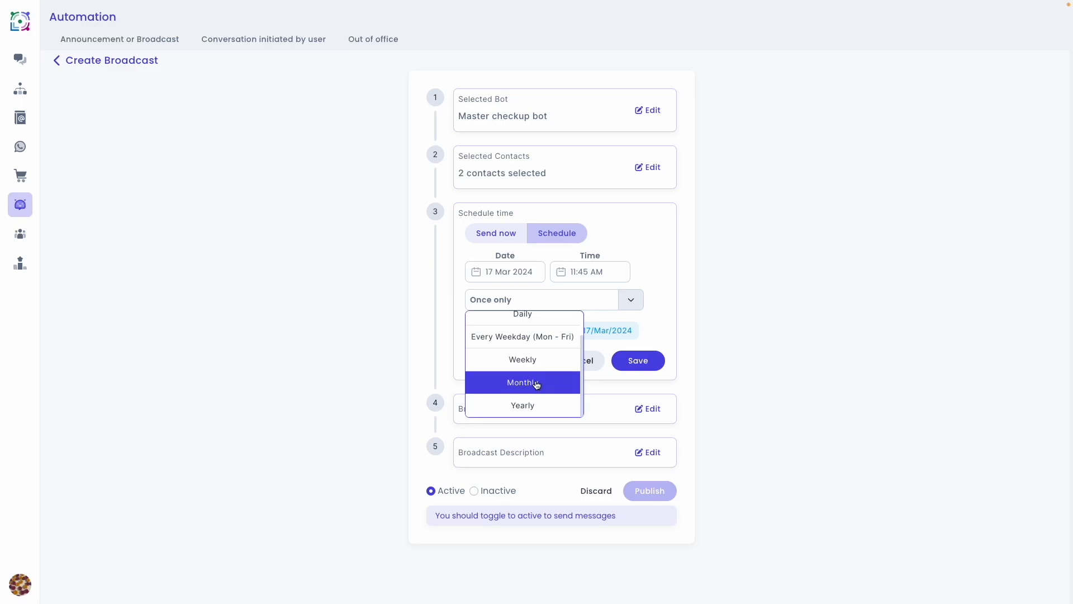
pyautogui.click(536, 383)
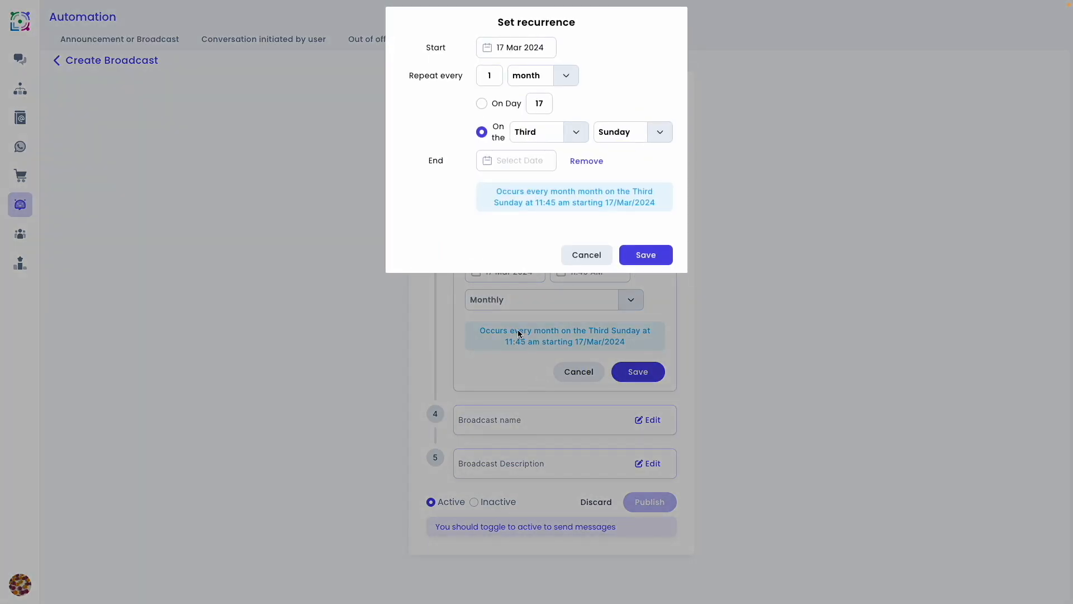
# - Enter a repeat interval of 1 month and set the recurrence to fall on day 1
pyautogui.click(493, 75)
pyautogui.press('BackSpace')
pyautogui.write('2')
pyautogui.press('BackSpace')
pyautogui.write('1')
pyautogui.click(482, 104)
pyautogui.click(538, 104)
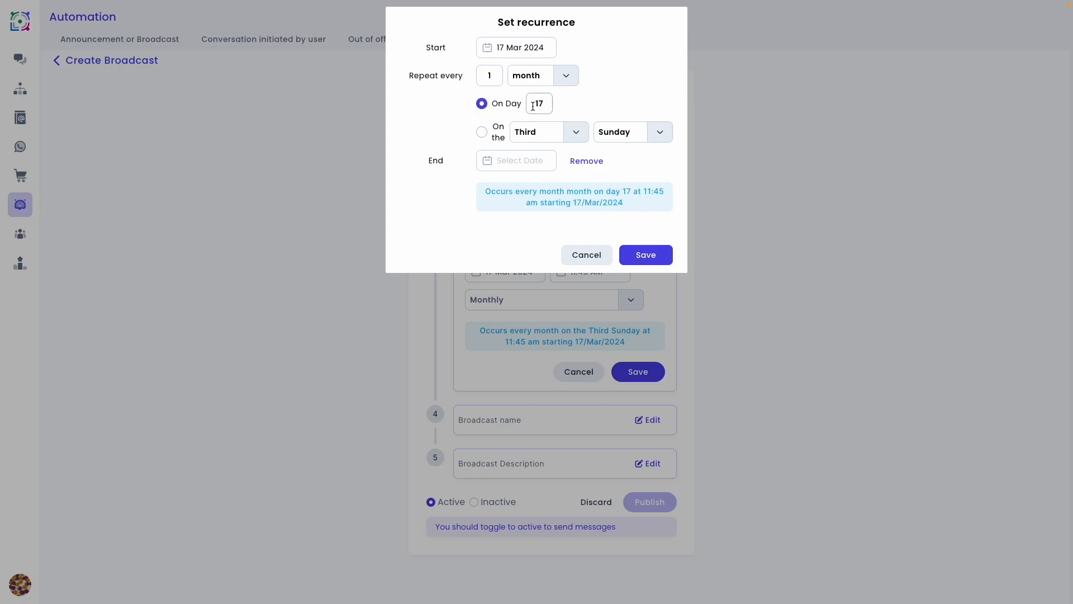
pyautogui.doubleClick(539, 104)
pyautogui.write('1')
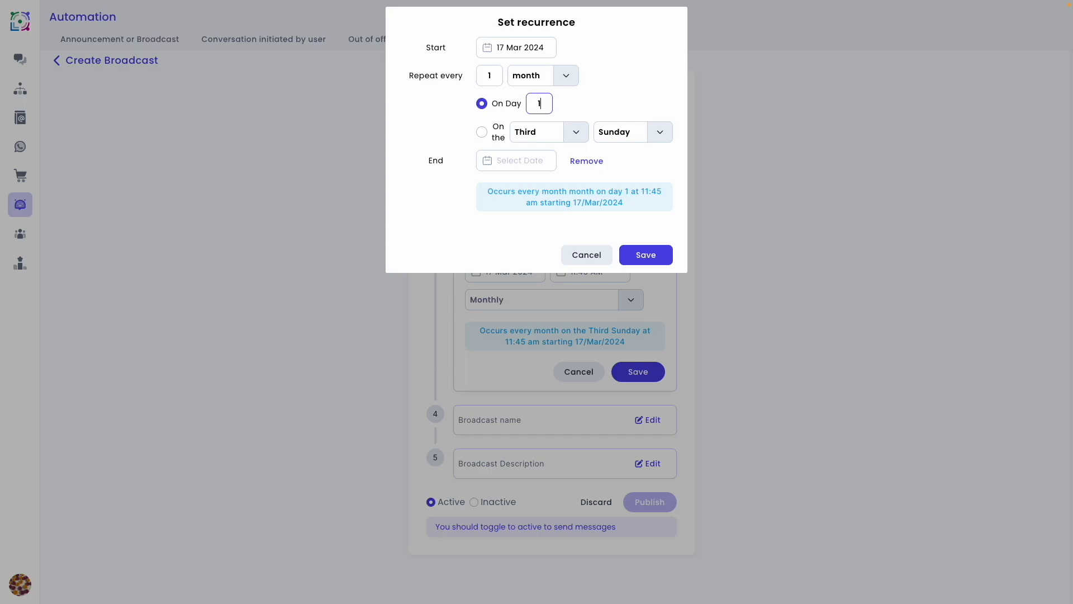
# - Set the monthly recurrence to fall on the First Monday
pyautogui.click(483, 135)
pyautogui.click(577, 138)
pyautogui.click(534, 155)
pyautogui.click(536, 132)
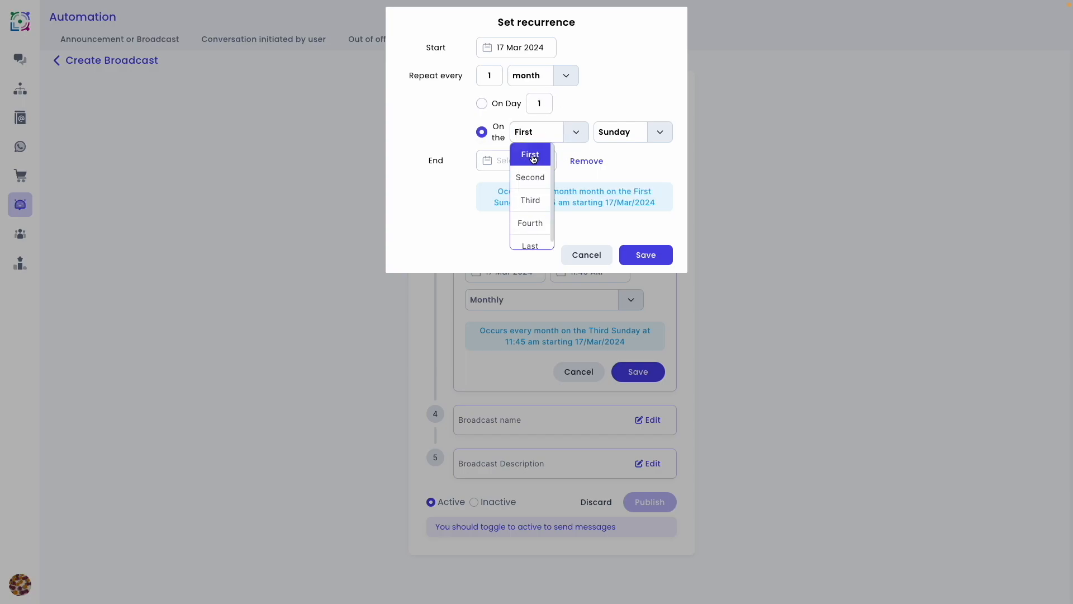
pyautogui.click(534, 157)
pyautogui.click(637, 132)
pyautogui.click(632, 166)
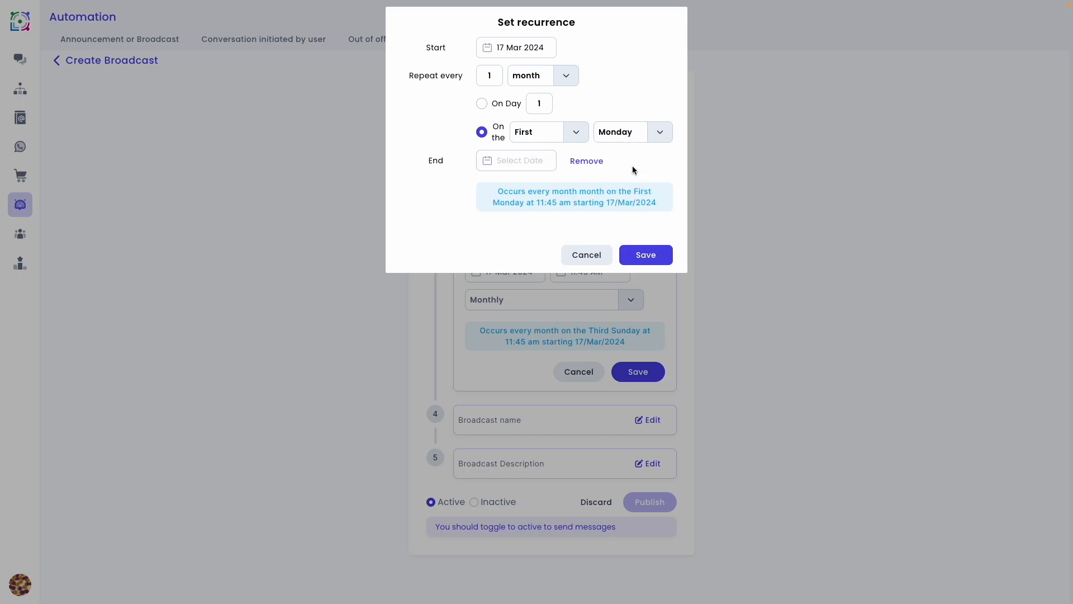
# - Set the recurrence end date to 03 Mar 2025 and save the recurrence
pyautogui.click(505, 164)
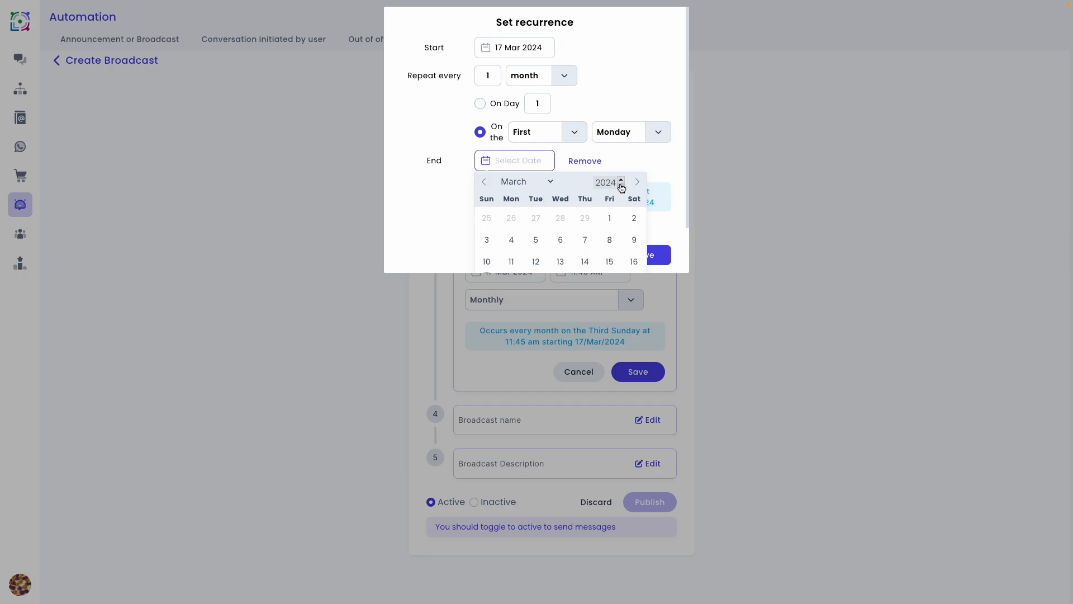
pyautogui.click(621, 180)
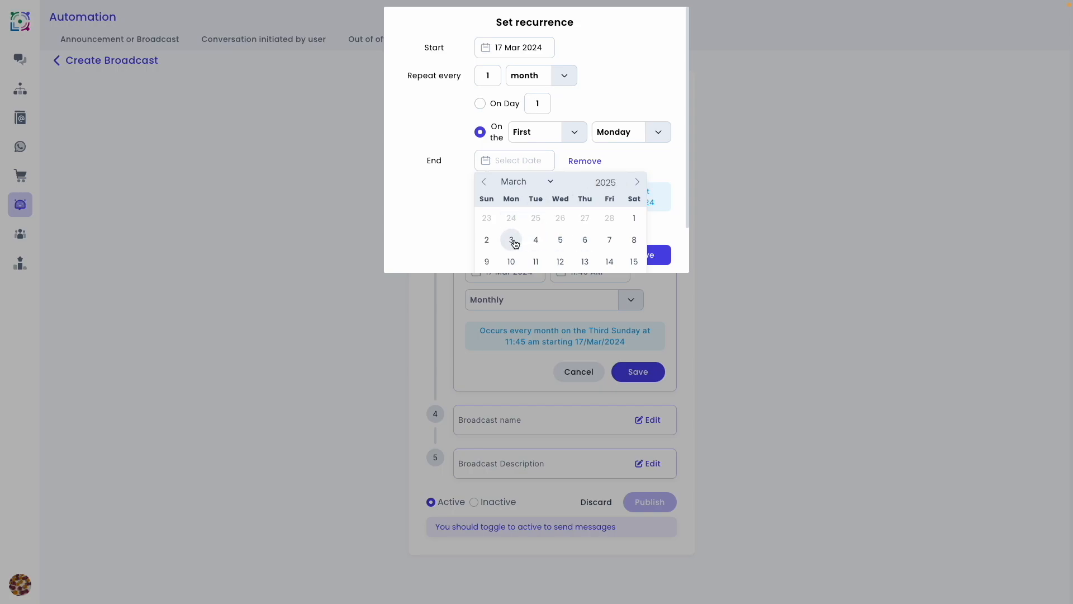
pyautogui.click(513, 240)
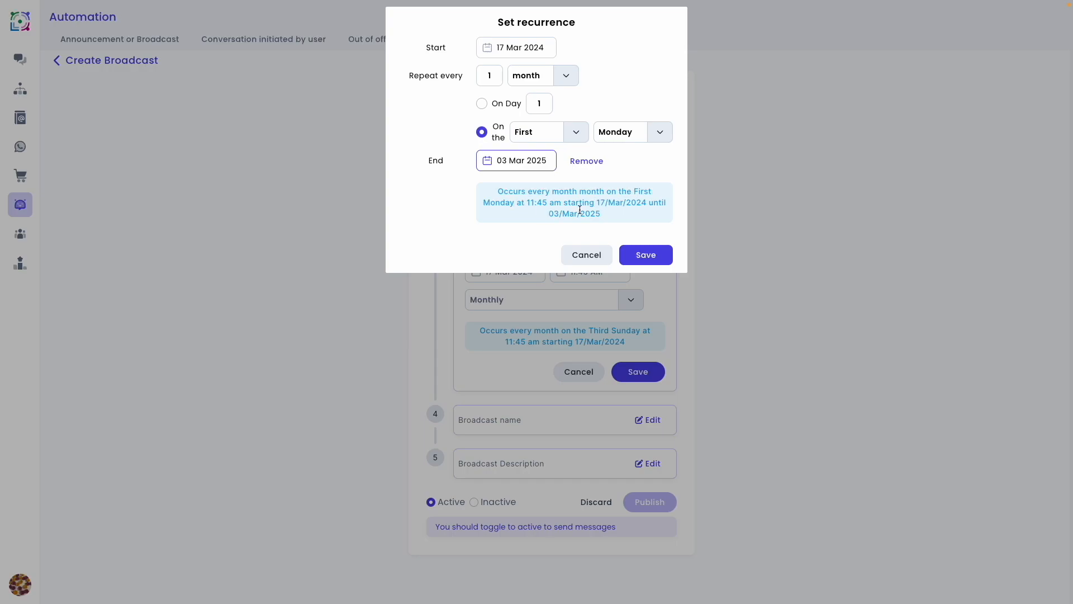
pyautogui.click(649, 255)
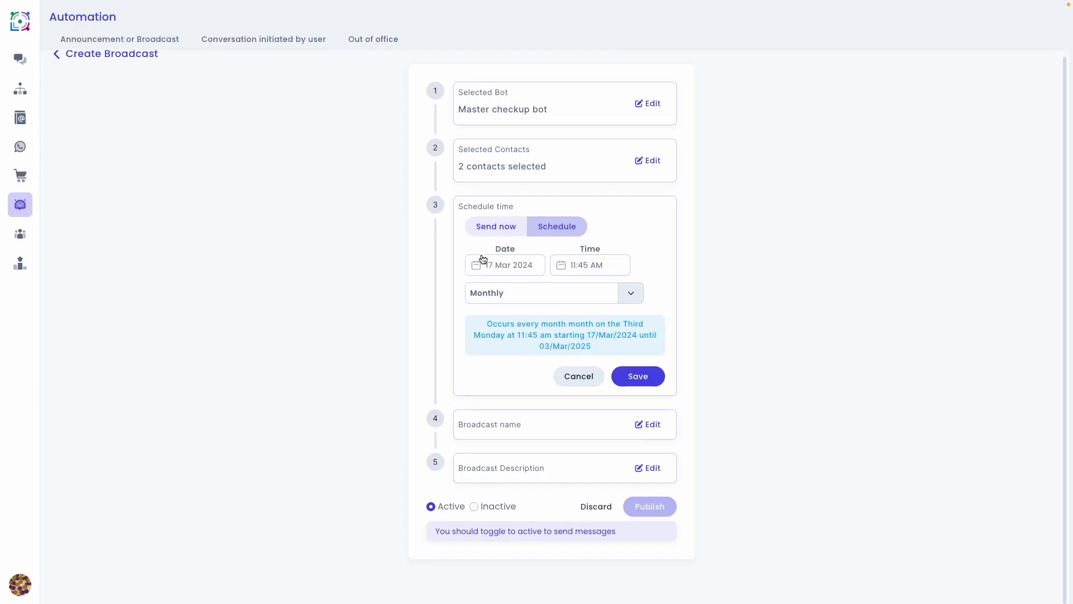
# - Set the scheduled broadcast's recurrence to Yearly with year as the repeat unit, and dismiss the recurrence settings without saving
pyautogui.click(635, 297)
pyautogui.scroll(-1, 546, 377)
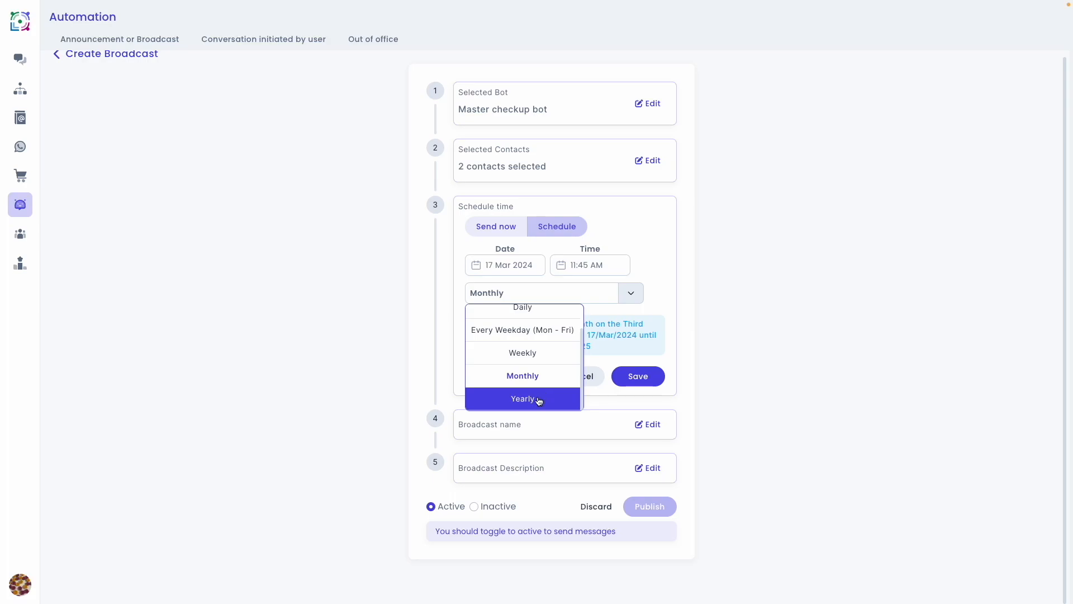
pyautogui.click(540, 400)
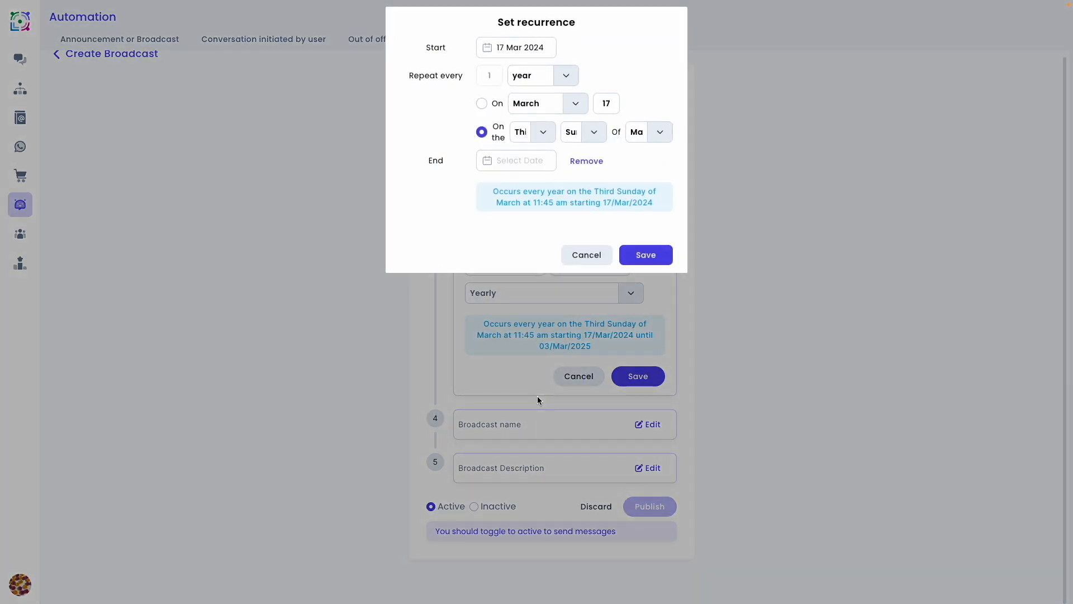
pyautogui.click(566, 79)
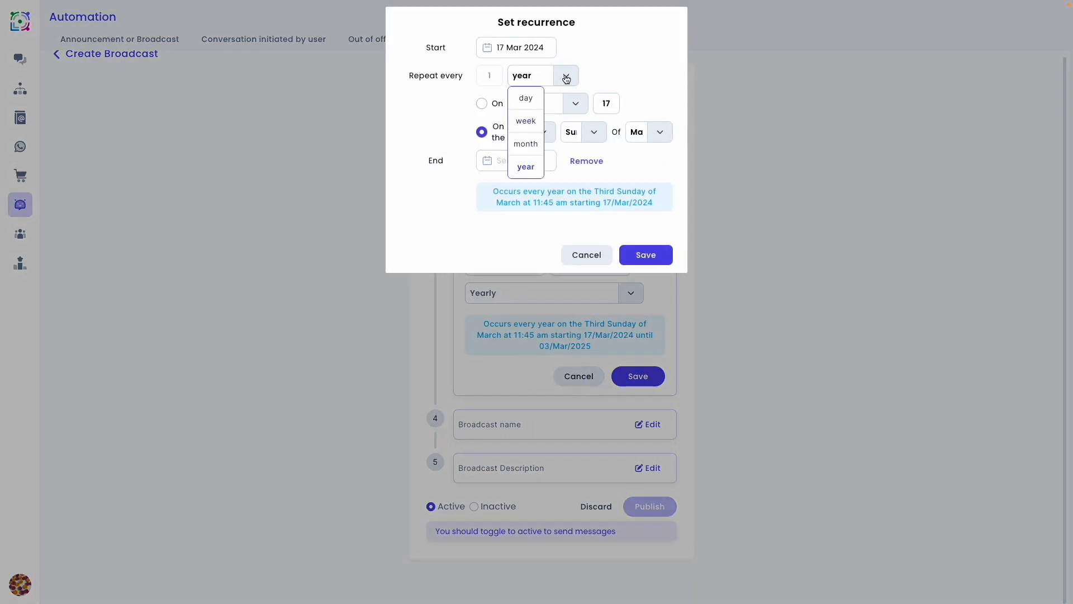
pyautogui.click(529, 166)
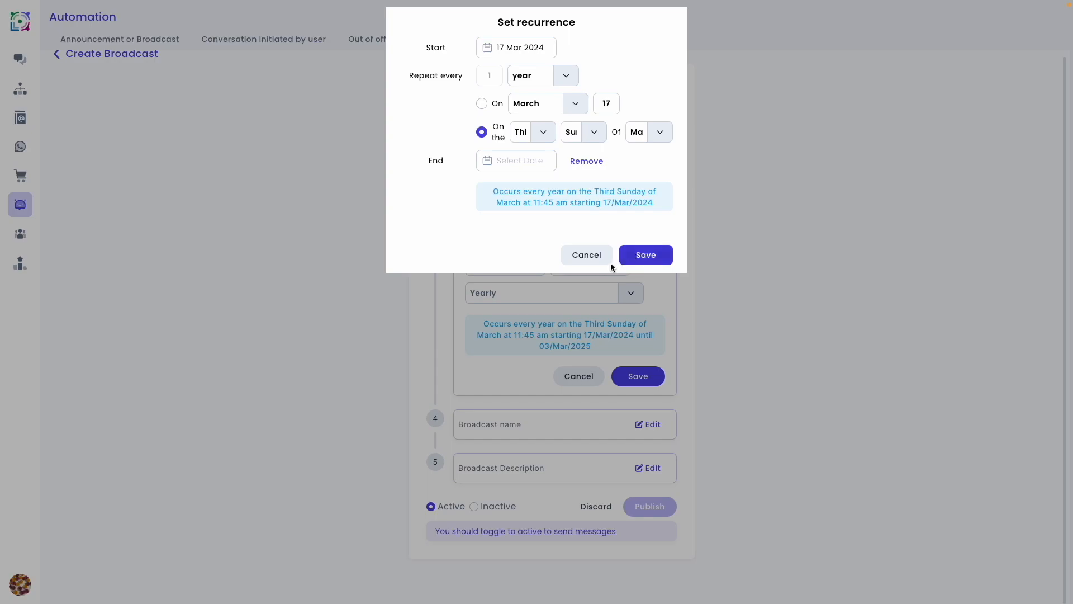
pyautogui.click(594, 259)
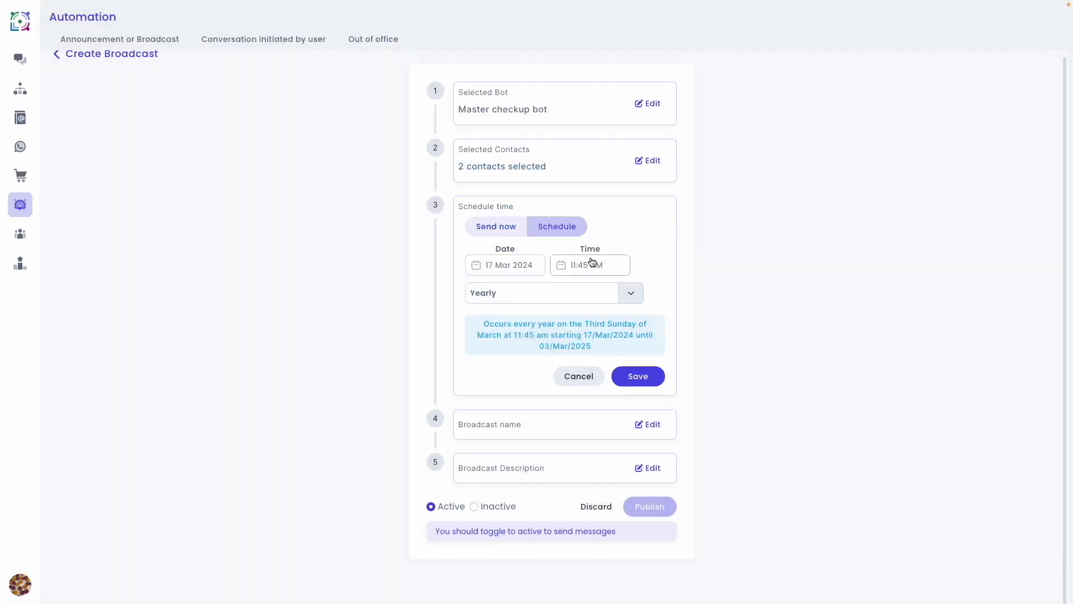
# - Save the broadcast's schedule time as Send now and name the broadcast Health checkup
pyautogui.click(491, 234)
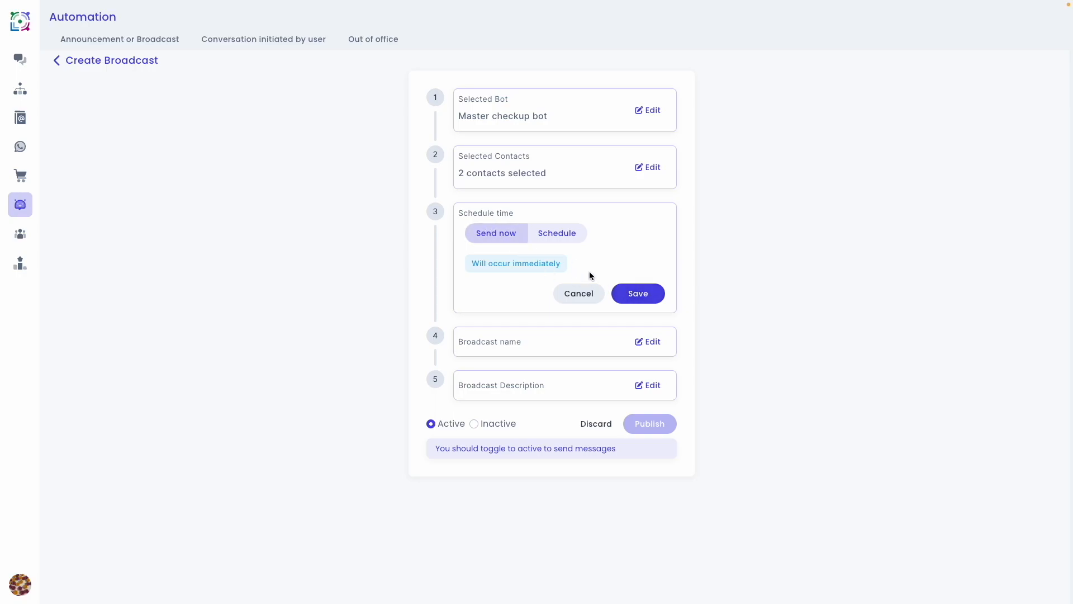
pyautogui.click(625, 293)
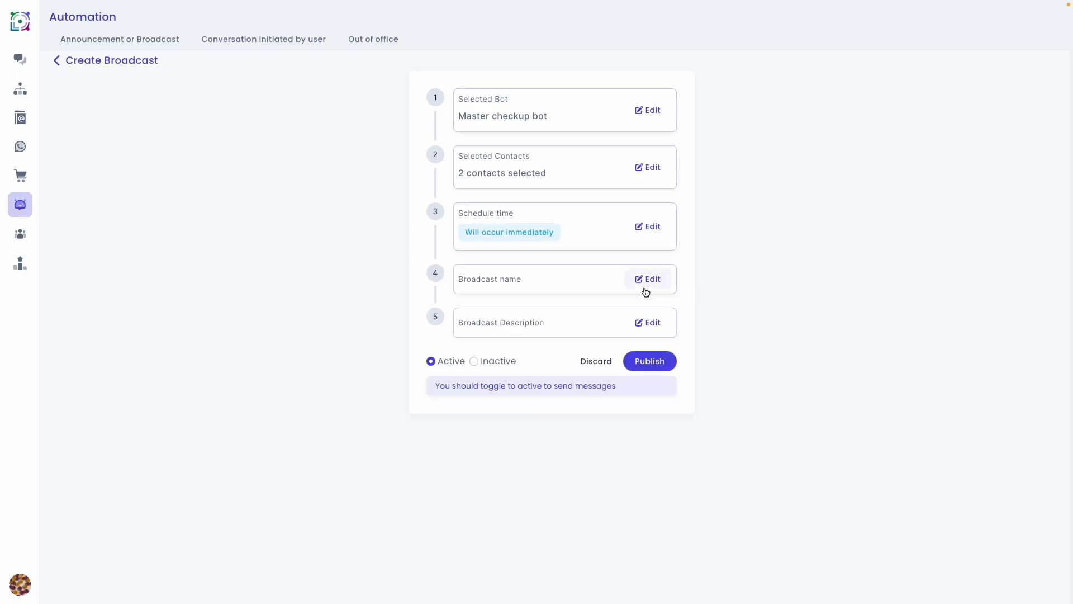
pyautogui.click(648, 279)
pyautogui.write('Health checkup')
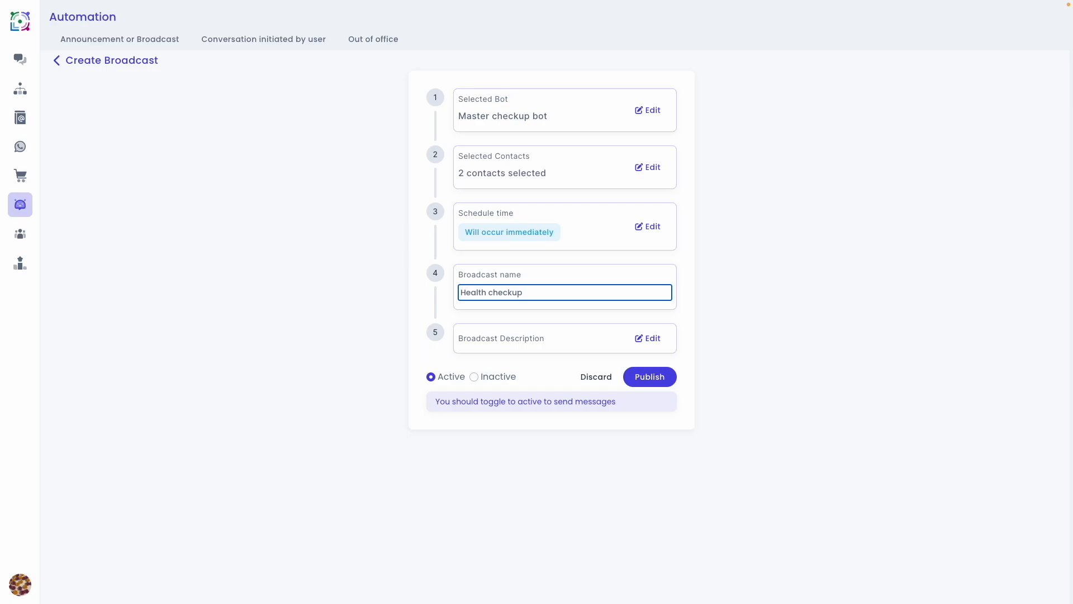
pyautogui.press('Return')
# - Enter "Master health check with 20% offer" as the broadcast description and publish the active broadcast
pyautogui.write('Master health check with')
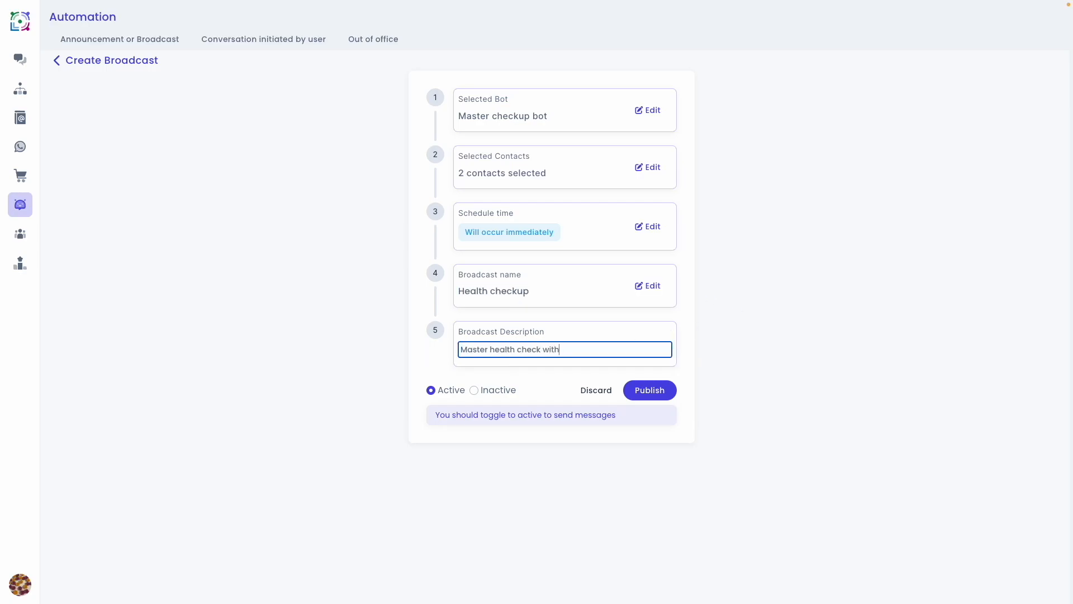
pyautogui.write(' 20% offer')
pyautogui.click(640, 391)
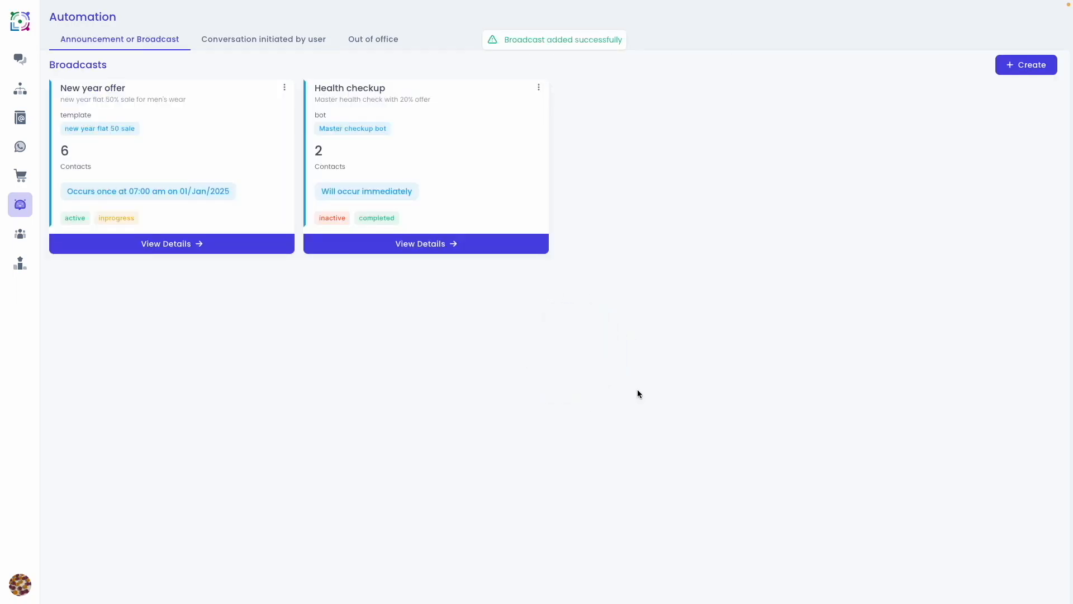
# - Check the Health checkup broadcast's message statistics and open the contact's conversation in the inbox to review the replies
pyautogui.click(352, 243)
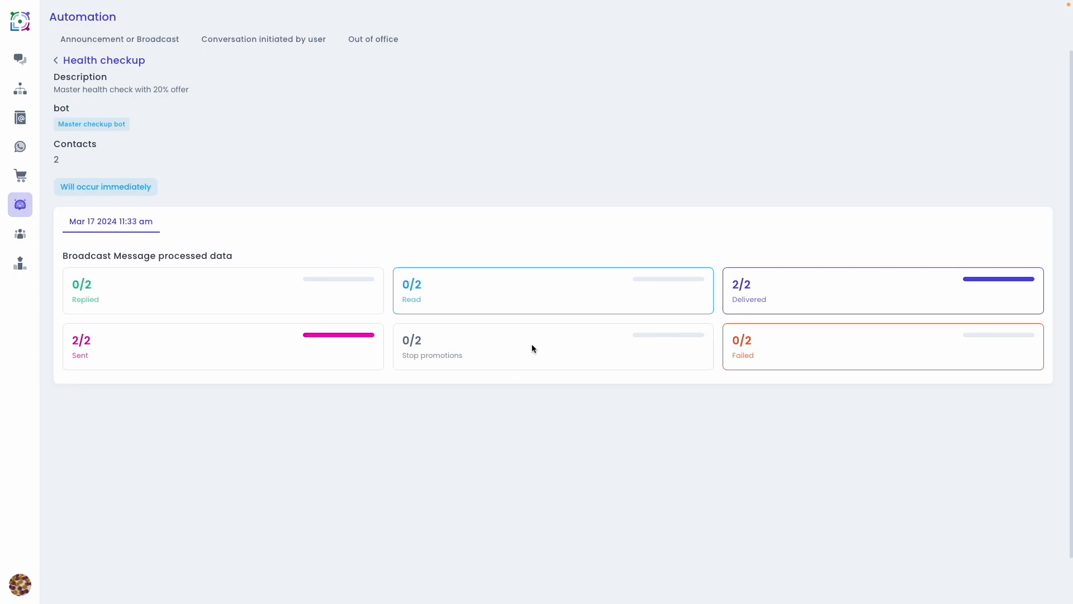
pyautogui.click(20, 63)
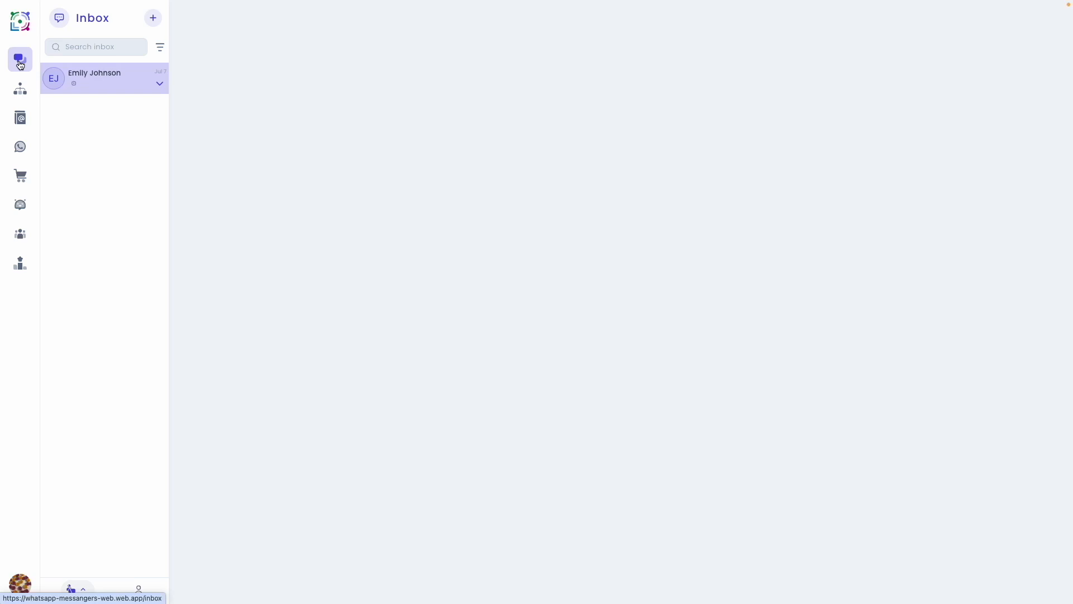
pyautogui.click(113, 81)
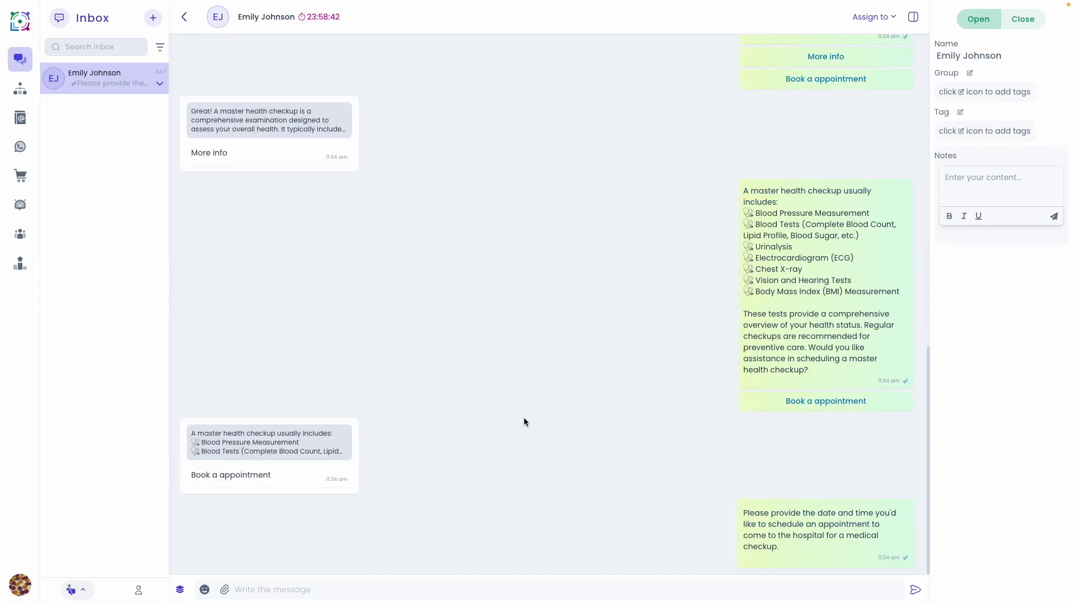
# - Return to the Health checkup broadcast's details and examine its updated replied and read statistics
pyautogui.click(20, 204)
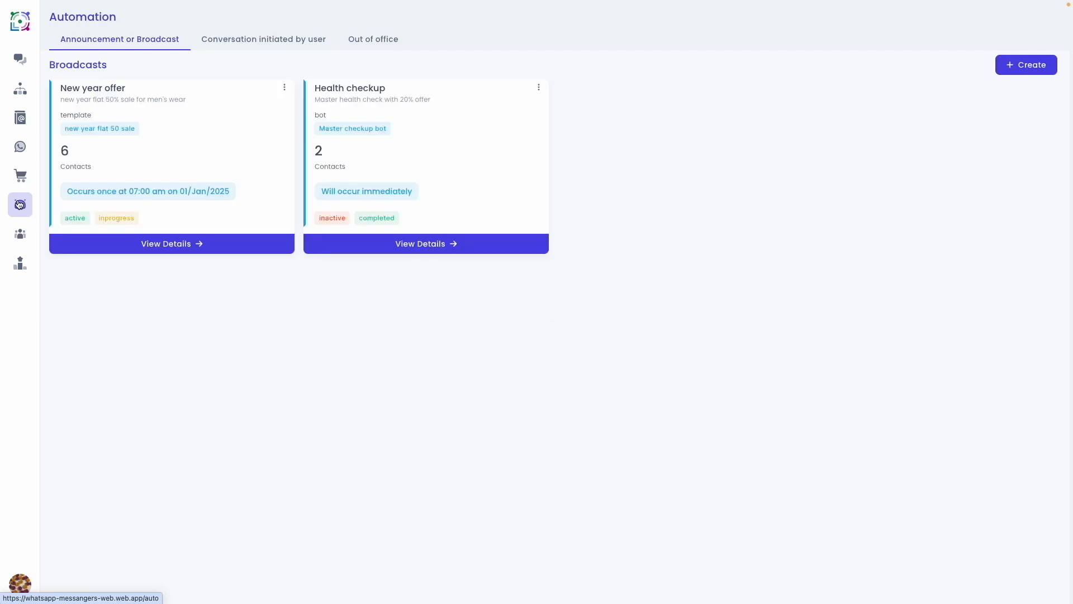
pyautogui.click(396, 243)
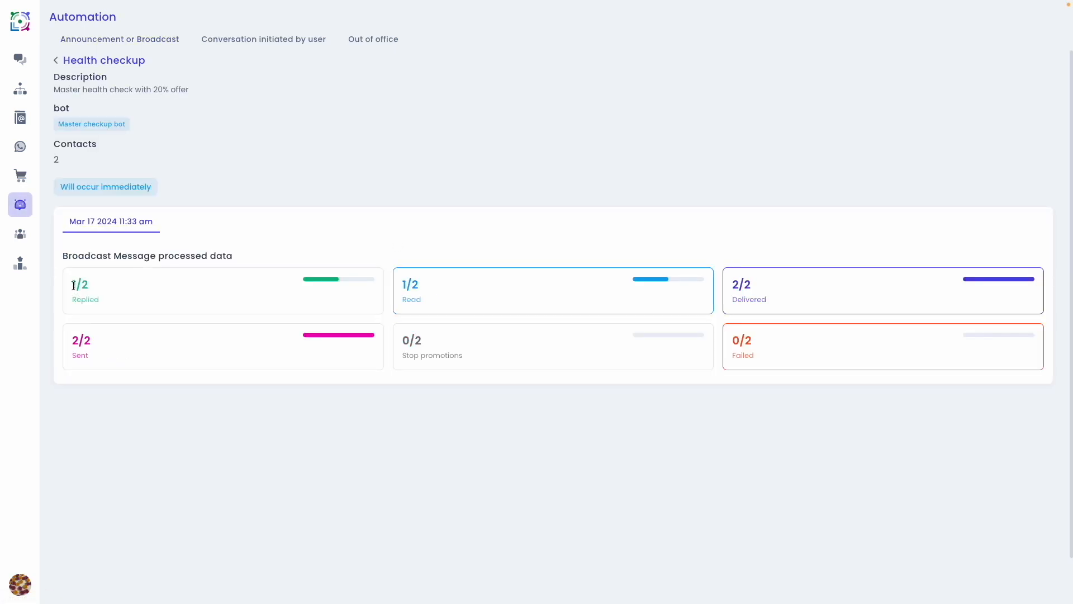
pyautogui.click(403, 282)
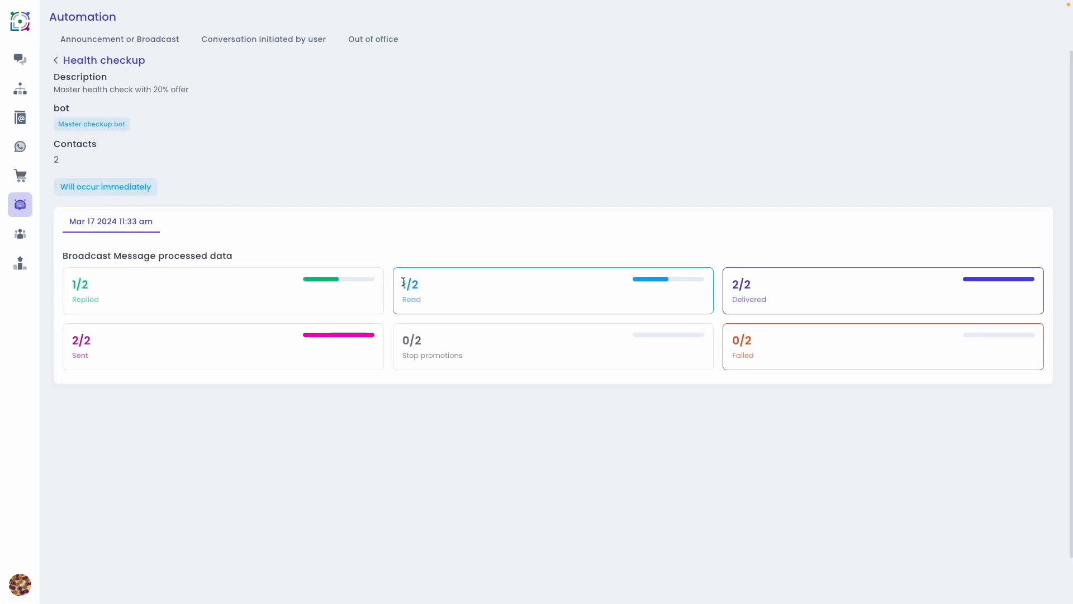